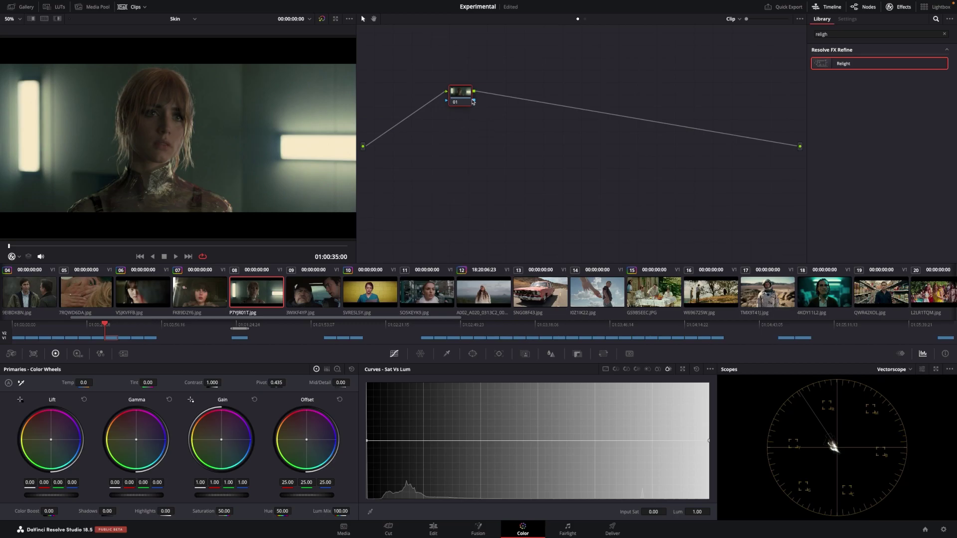
# Move node 01 up and to the left in the node tree
pyautogui.moveTo(463, 93); pyautogui.dragTo(446, 114)
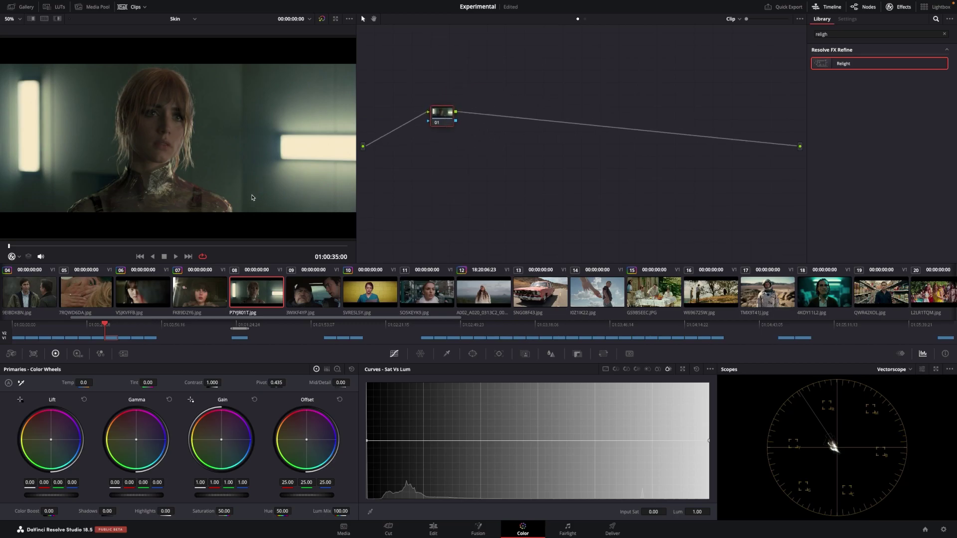
pyautogui.moveTo(452, 119); pyautogui.dragTo(430, 112)
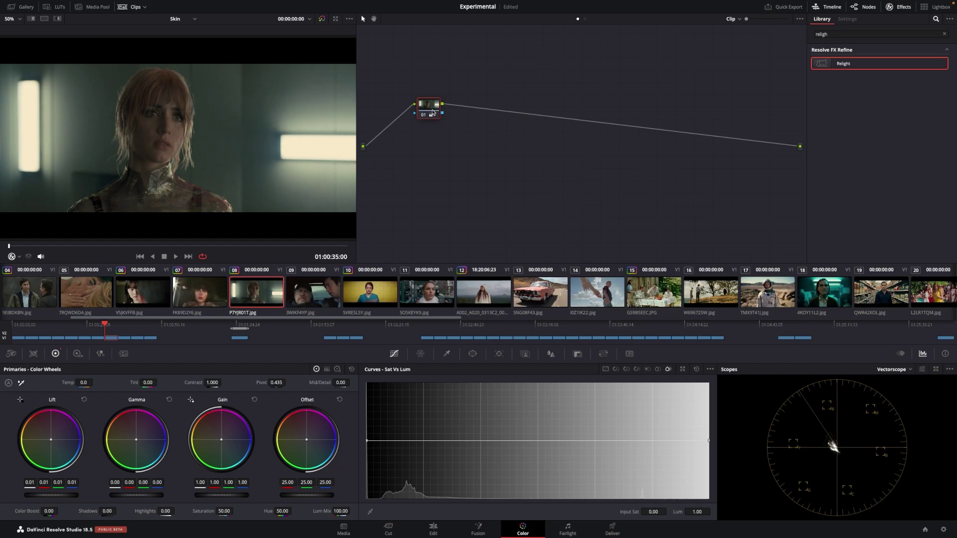
# Add two serial nodes after node 01, placing node 02 lower and node 03 raised
pyautogui.rightClick(431, 102)
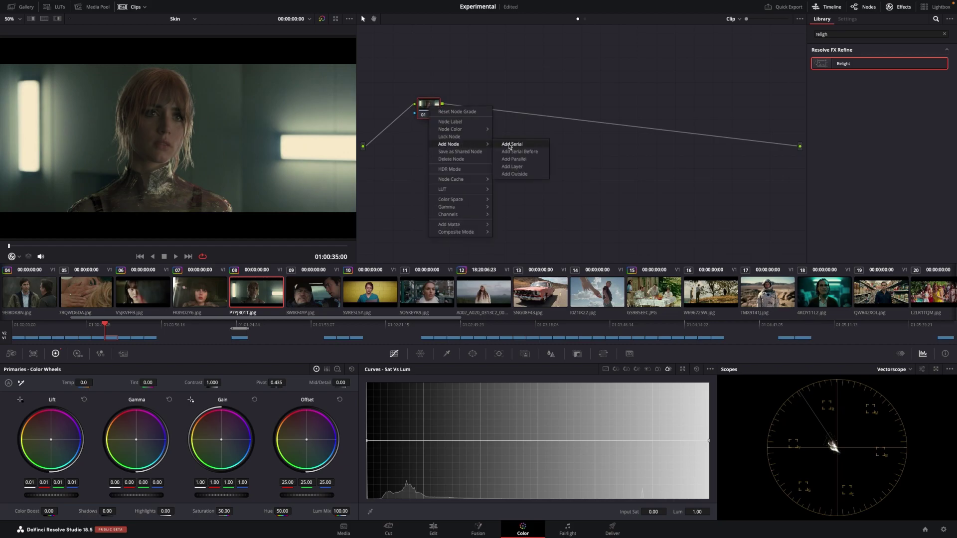
pyautogui.click(517, 148)
pyautogui.moveTo(466, 104); pyautogui.dragTo(488, 161)
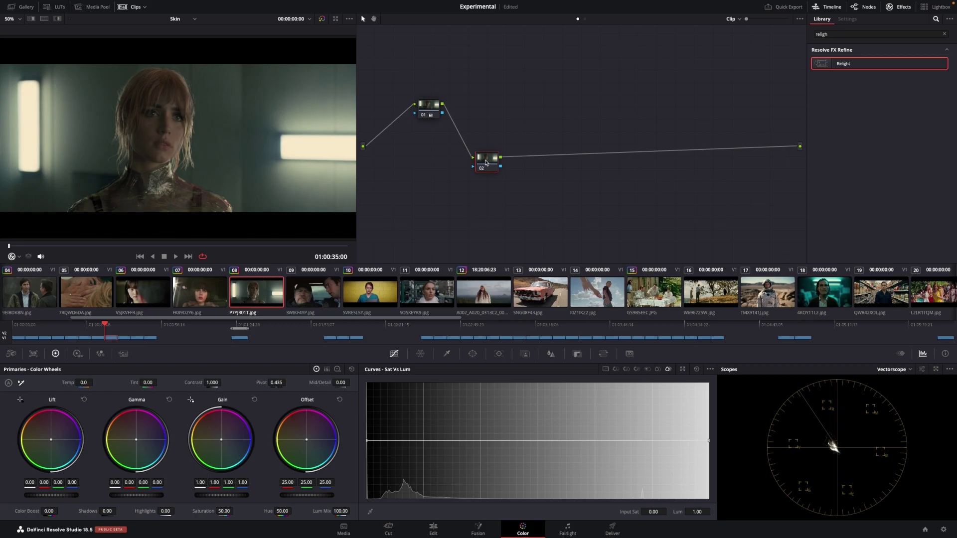
pyautogui.rightClick(487, 162)
pyautogui.click(583, 202)
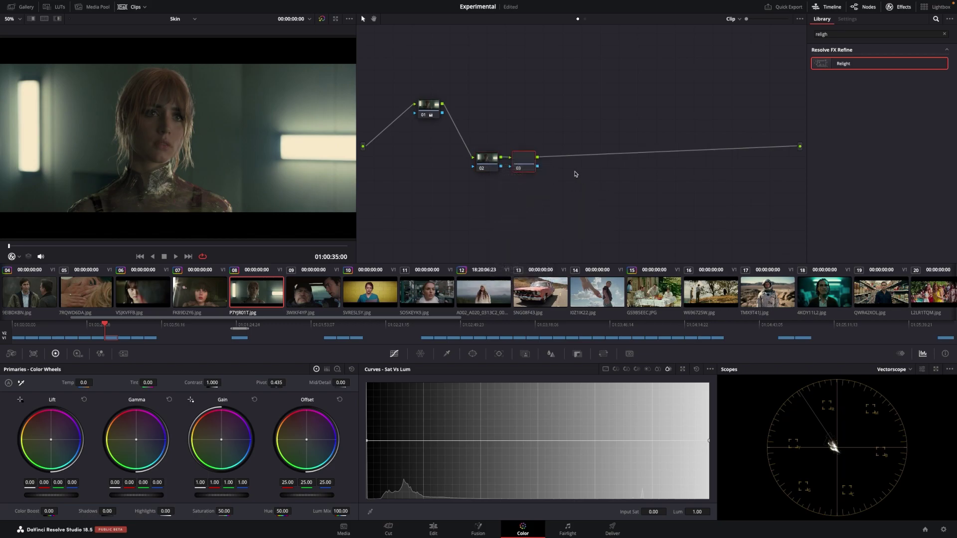
pyautogui.moveTo(523, 159); pyautogui.dragTo(560, 101)
# Label node 02 'Map' and node 03 'Lighting'
pyautogui.rightClick(487, 159)
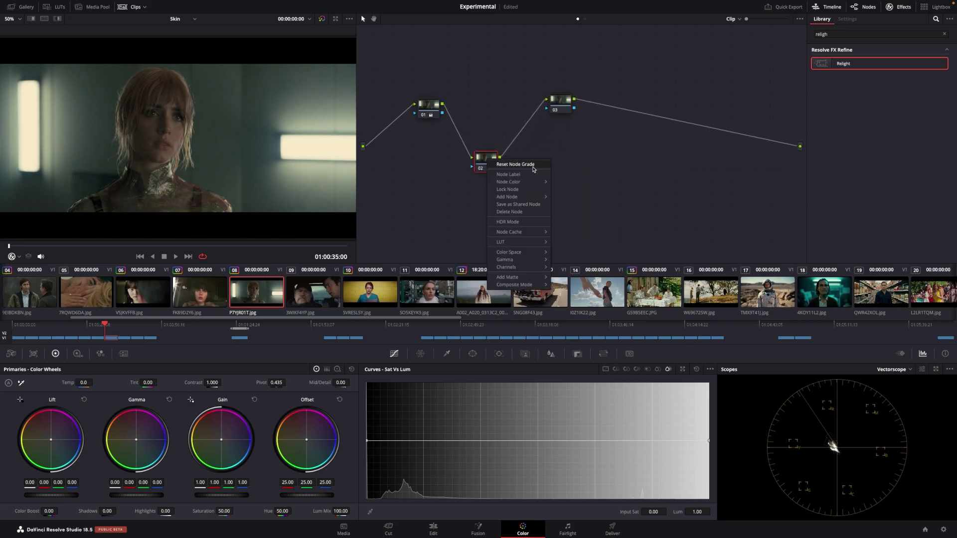
pyautogui.click(523, 175)
pyautogui.write('Map')
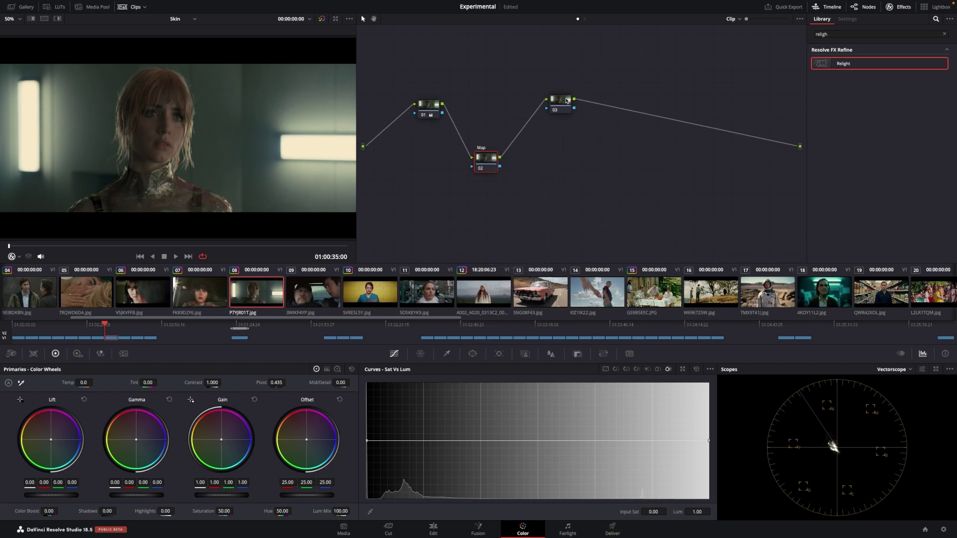
pyautogui.rightClick(566, 99)
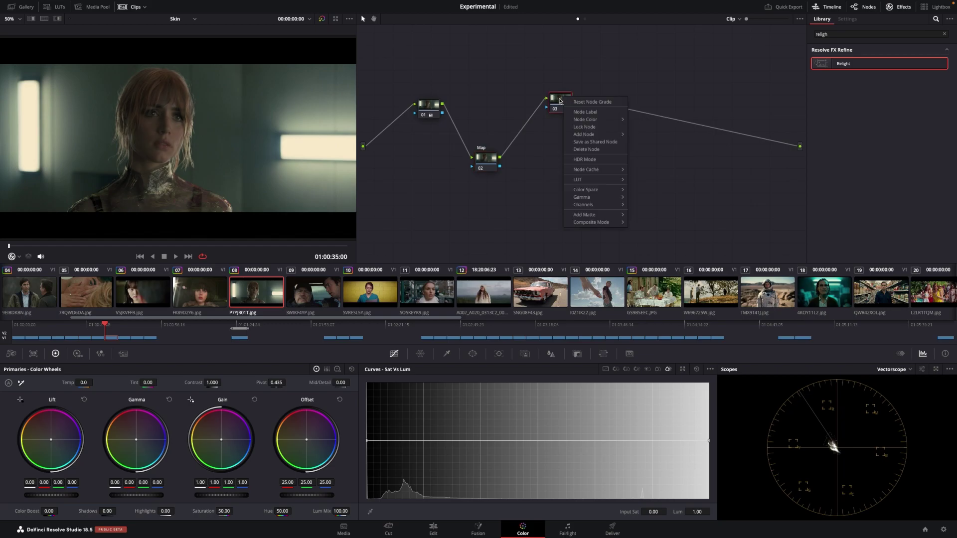
pyautogui.click(591, 117)
pyautogui.write('Lighting')
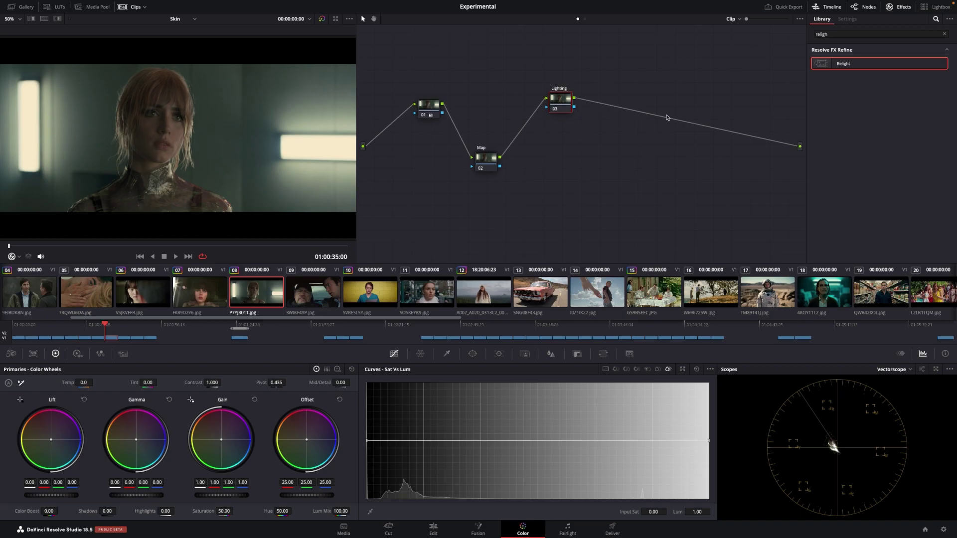
# Confirm the Lighting label and apply the Relight effect to the Map node
pyautogui.press('Return')
pyautogui.moveTo(834, 32); pyautogui.dragTo(808, 33)
pyautogui.write('omni')
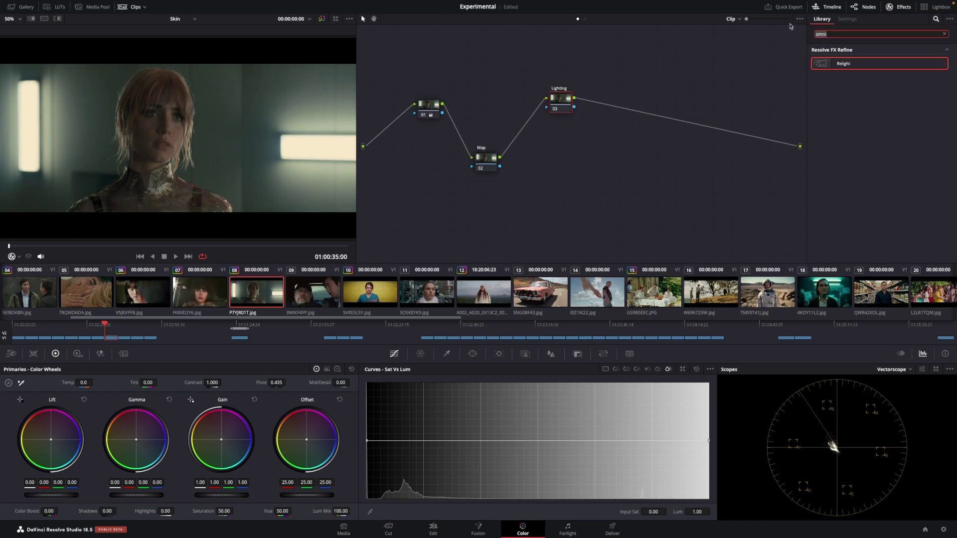
pyautogui.write('relight')
pyautogui.moveTo(853, 64); pyautogui.dragTo(487, 163)
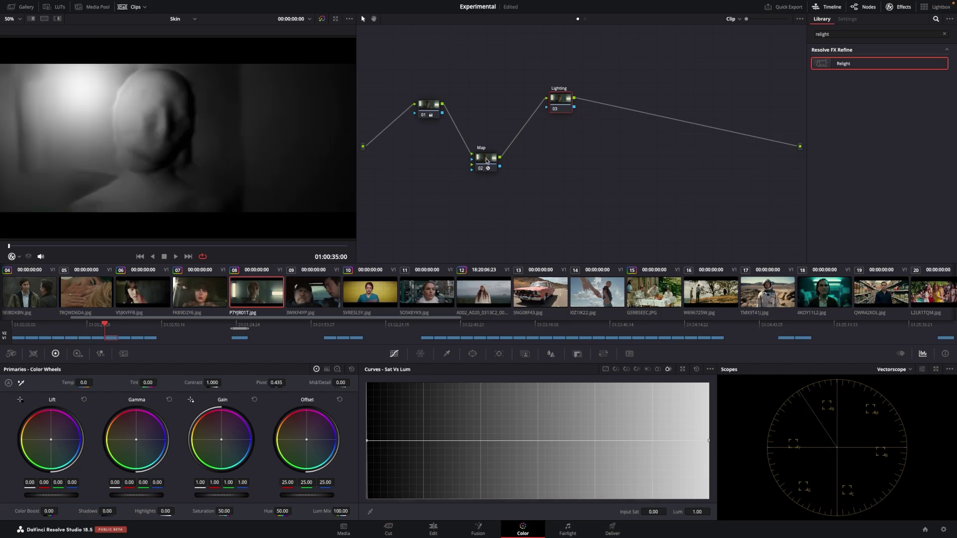
# Enable Output Surface Map in the Map node's Relight settings
pyautogui.moveTo(487, 158); pyautogui.dragTo(494, 148)
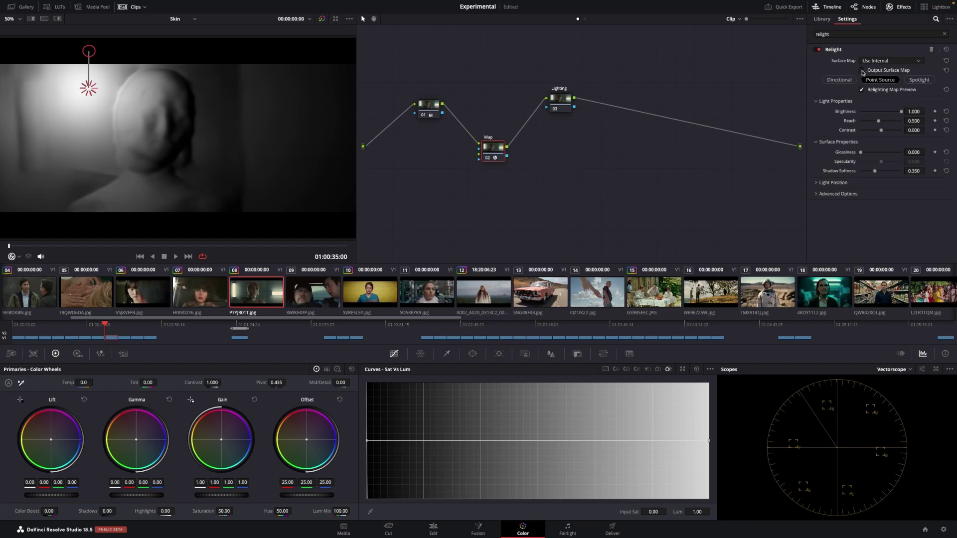
pyautogui.click(861, 70)
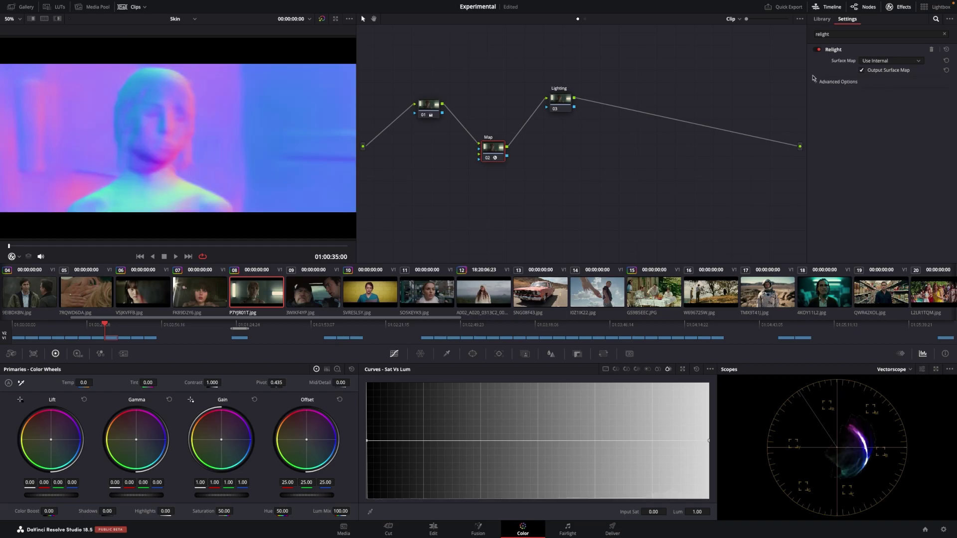
pyautogui.moveTo(495, 149)
pyautogui.mouseDown()
pyautogui.moveTo(486, 153)
pyautogui.moveTo(496, 152)
pyautogui.mouseUp()
pyautogui.click(561, 101)
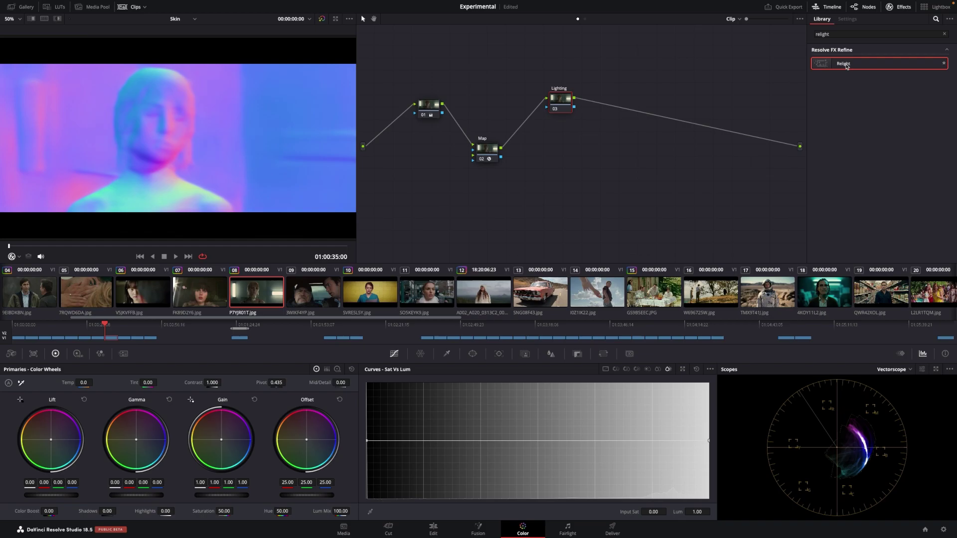
# Apply Relight to the Lighting node, fed by Map and node 01, with Surface Map on Input 2
pyautogui.moveTo(847, 65); pyautogui.dragTo(566, 121)
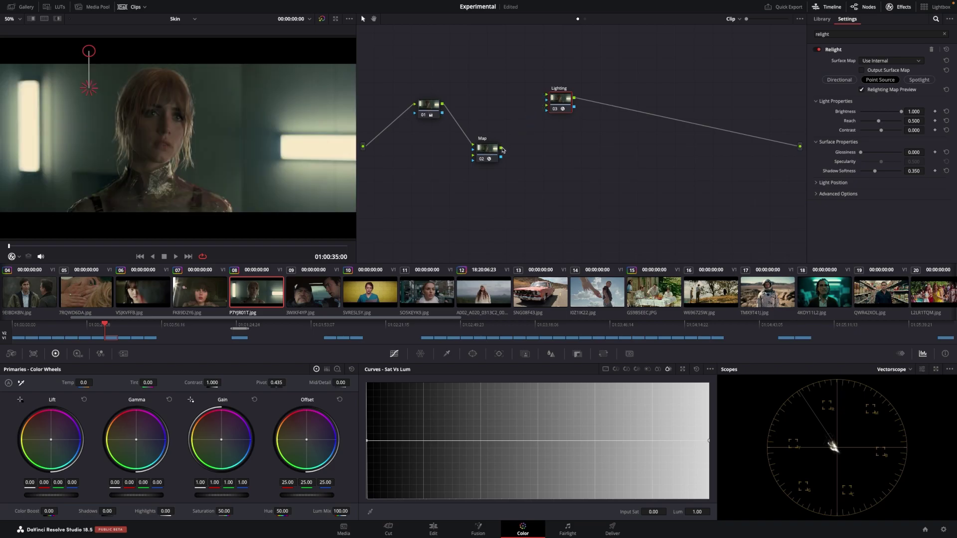
pyautogui.moveTo(503, 148); pyautogui.dragTo(547, 107)
pyautogui.moveTo(444, 105)
pyautogui.mouseDown()
pyautogui.moveTo(546, 99)
pyautogui.moveTo(565, 108)
pyautogui.mouseUp()
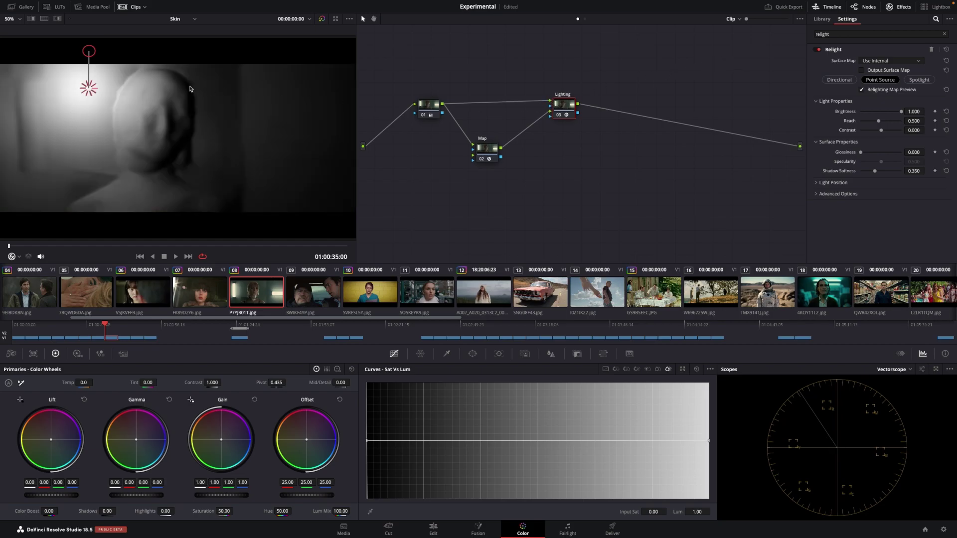
pyautogui.click(882, 62)
pyautogui.click(877, 79)
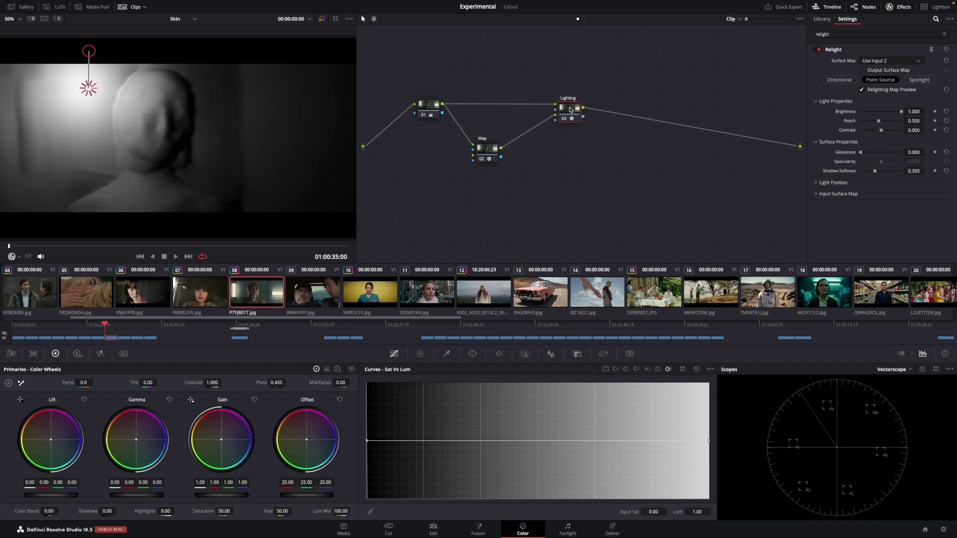
# Set the Lighting Relight to Directional, after trying Point Source and Spotlight, and aim it from the lower left
pyautogui.moveTo(564, 105); pyautogui.dragTo(572, 109)
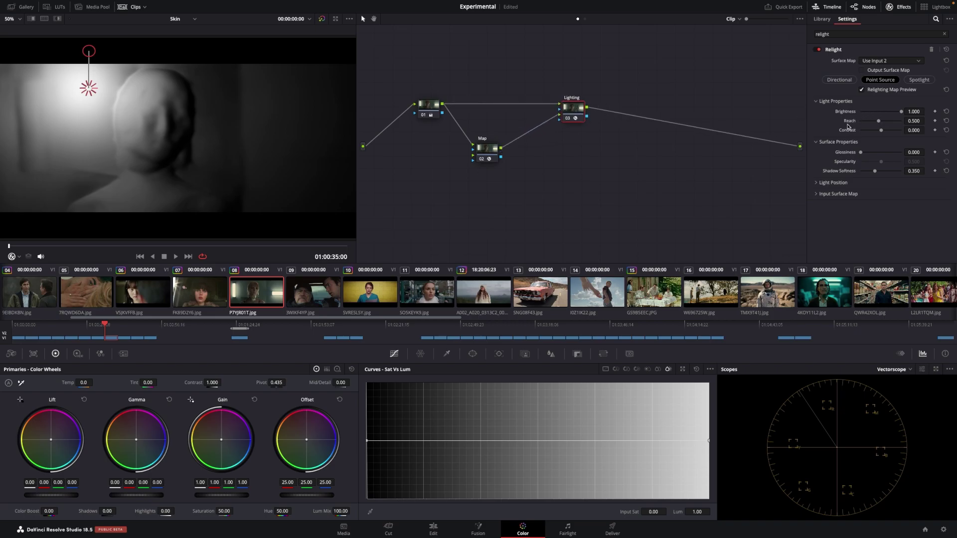
pyautogui.click(838, 80)
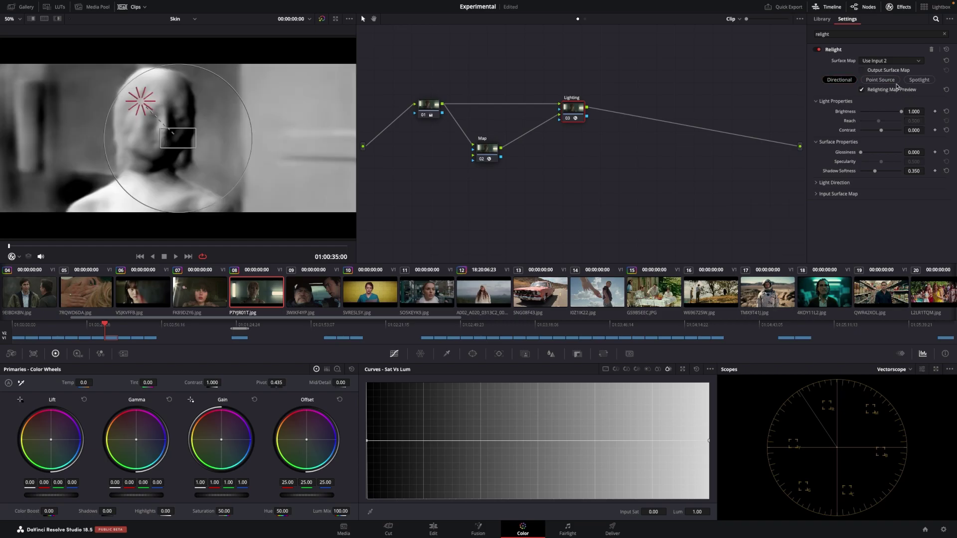
pyautogui.click(880, 80)
pyautogui.click(918, 80)
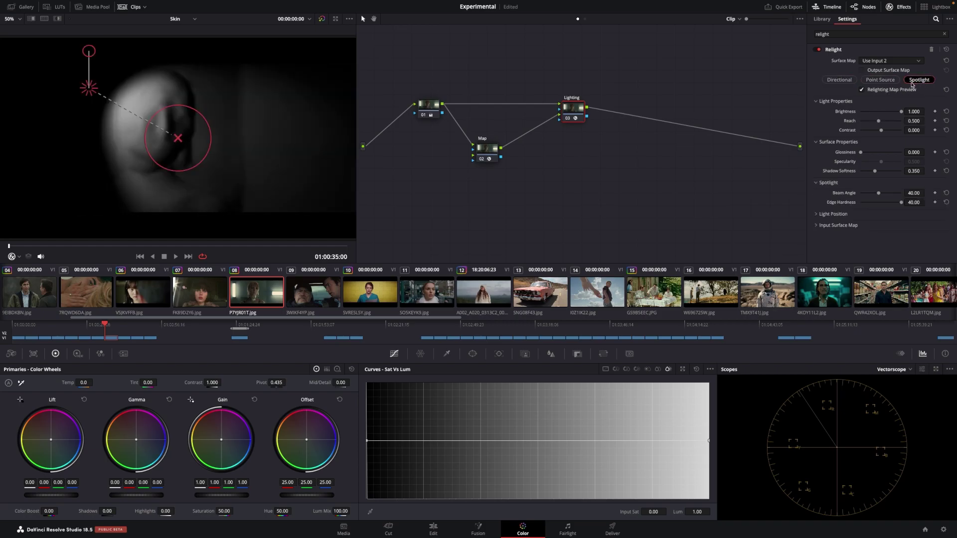
pyautogui.click(838, 81)
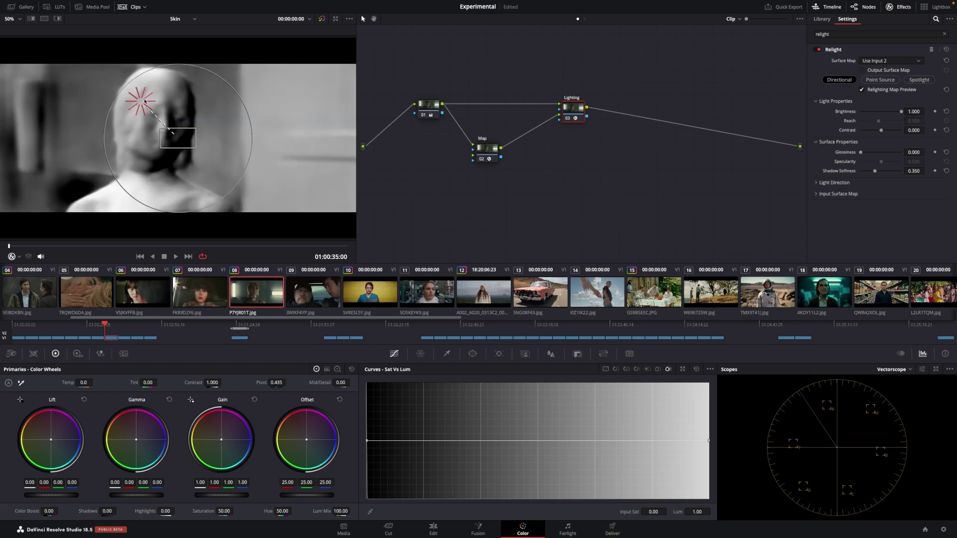
pyautogui.moveTo(140, 103)
pyautogui.mouseDown()
pyautogui.moveTo(125, 137)
pyautogui.moveTo(199, 103)
pyautogui.moveTo(153, 169)
pyautogui.mouseUp()
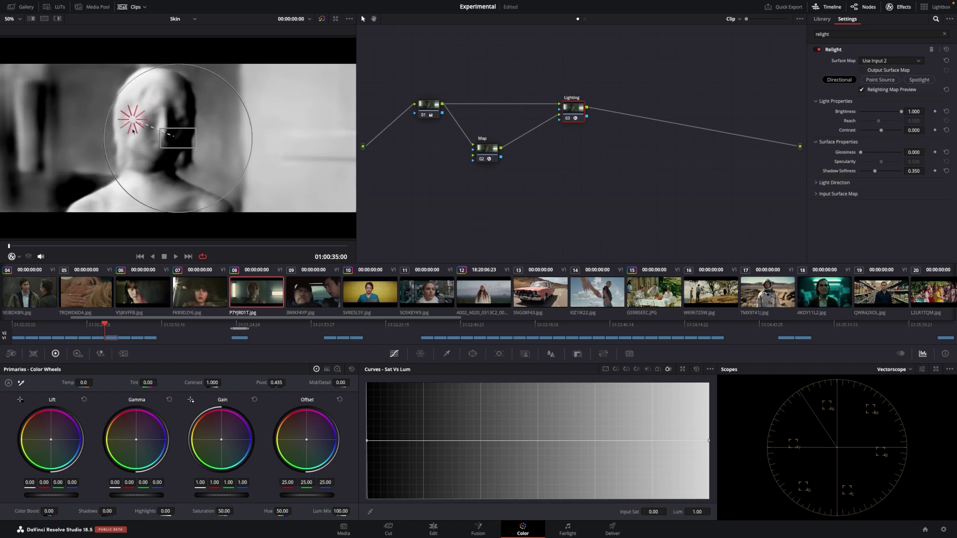
# Nudge the Map node, reselect Lighting, and aim the light from just below the face
pyautogui.click(488, 150)
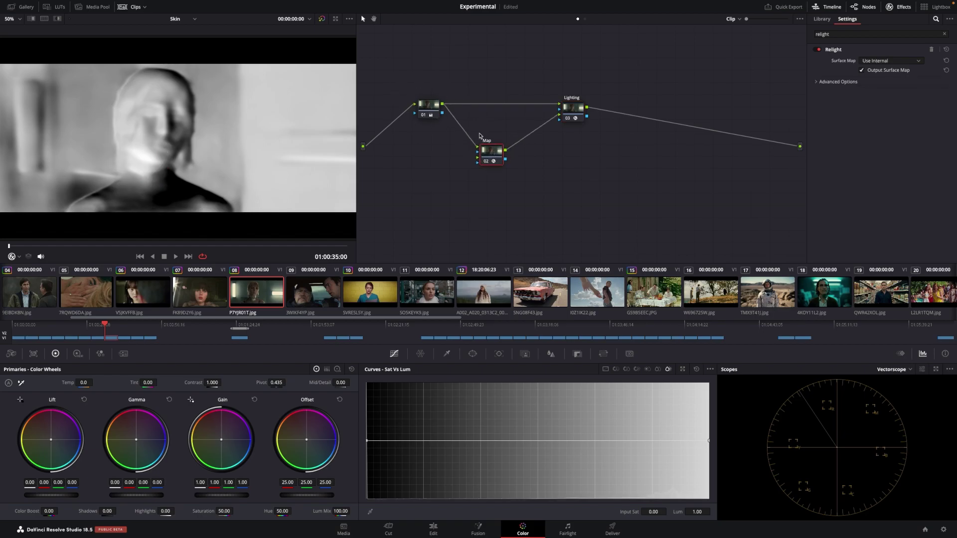
pyautogui.moveTo(497, 155); pyautogui.dragTo(498, 151)
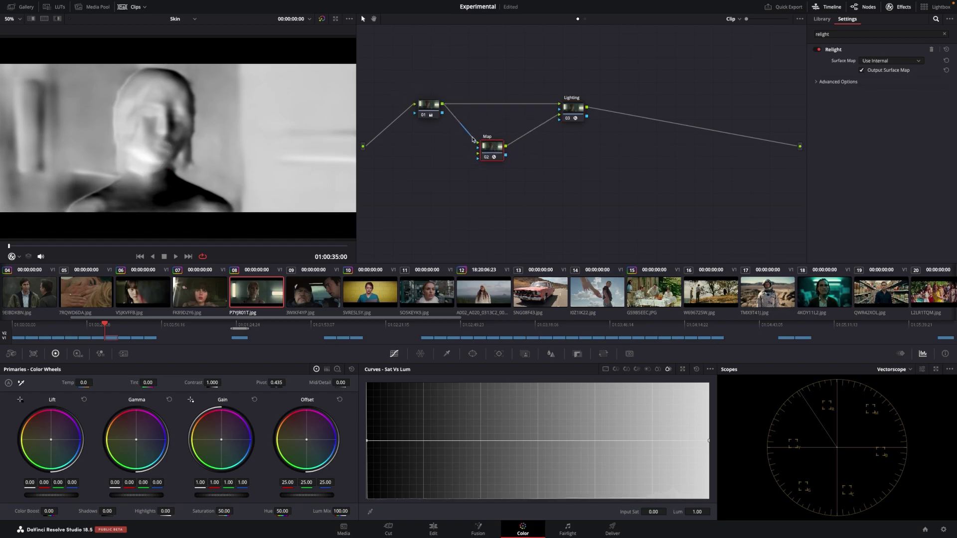
pyautogui.click(575, 112)
pyautogui.moveTo(154, 168)
pyautogui.mouseDown()
pyautogui.moveTo(203, 189)
pyautogui.moveTo(141, 111)
pyautogui.moveTo(135, 151)
pyautogui.moveTo(138, 112)
pyautogui.moveTo(180, 176)
pyautogui.mouseUp()
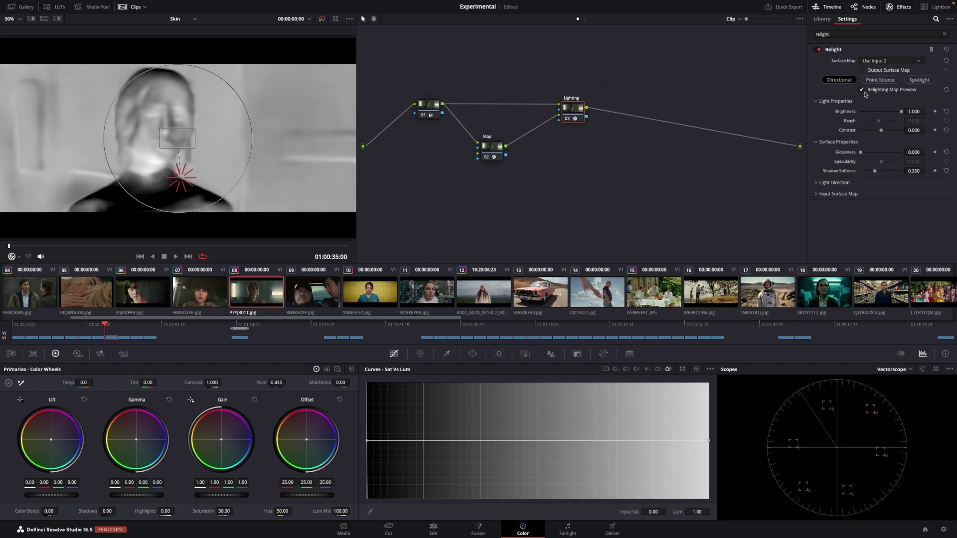
# Turn off Relighting Map Preview and swing the light direction to the right of the face
pyautogui.click(862, 91)
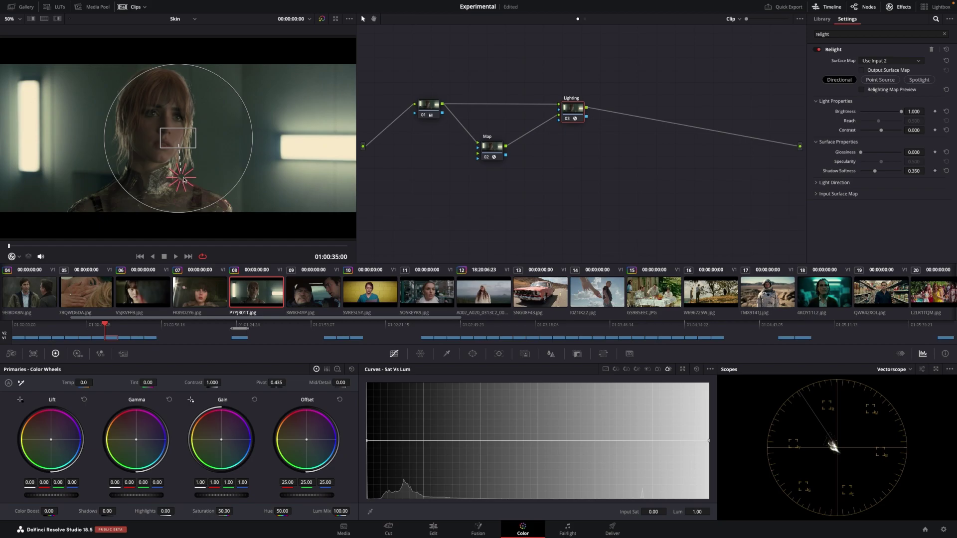
pyautogui.moveTo(184, 180)
pyautogui.mouseDown()
pyautogui.moveTo(251, 142)
pyautogui.moveTo(226, 109)
pyautogui.moveTo(209, 180)
pyautogui.moveTo(217, 183)
pyautogui.mouseUp()
pyautogui.moveTo(573, 112); pyautogui.dragTo(570, 108)
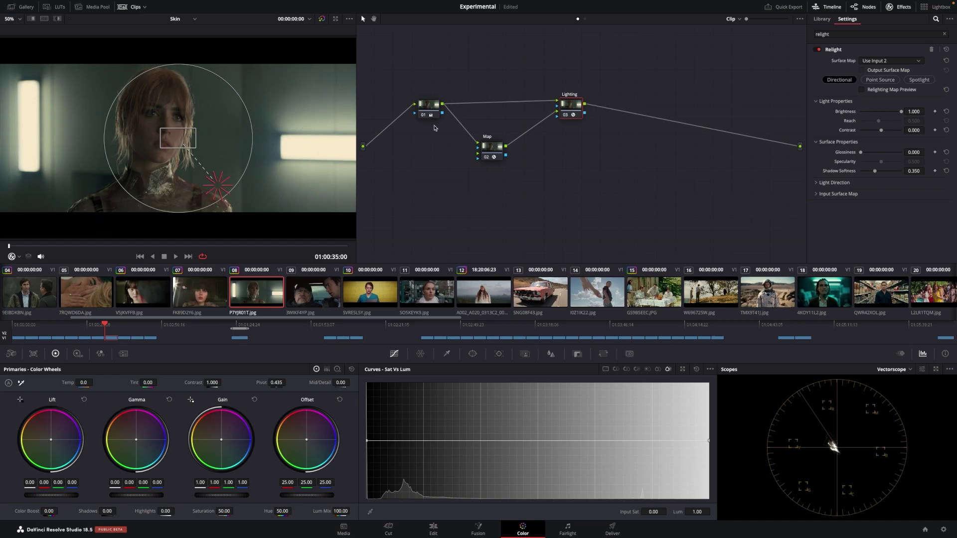
pyautogui.moveTo(573, 106); pyautogui.dragTo(569, 103)
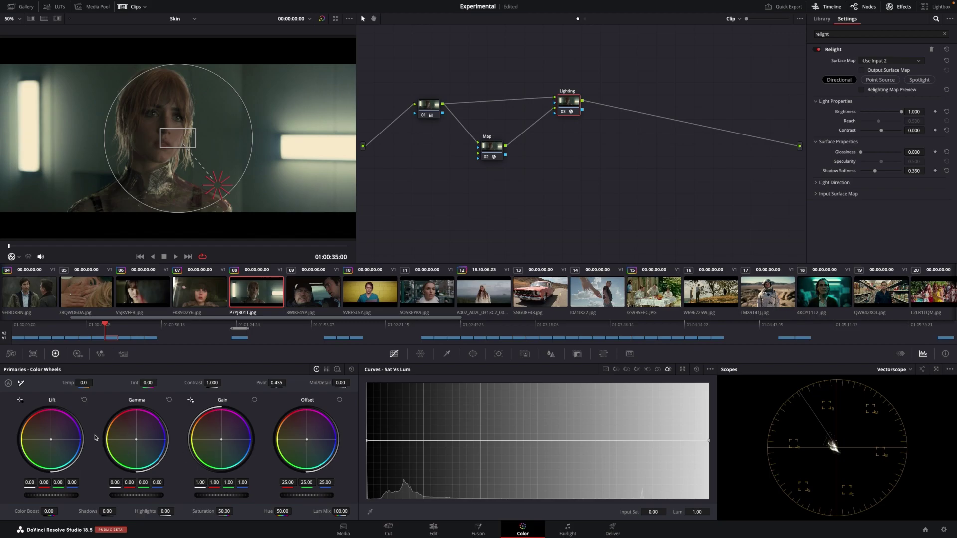
pyautogui.moveTo(218, 183)
pyautogui.mouseDown()
pyautogui.moveTo(194, 166)
pyautogui.moveTo(240, 157)
pyautogui.mouseUp()
# Select the Lighting node and readjust the light direction on the face's right side
pyautogui.click(563, 103)
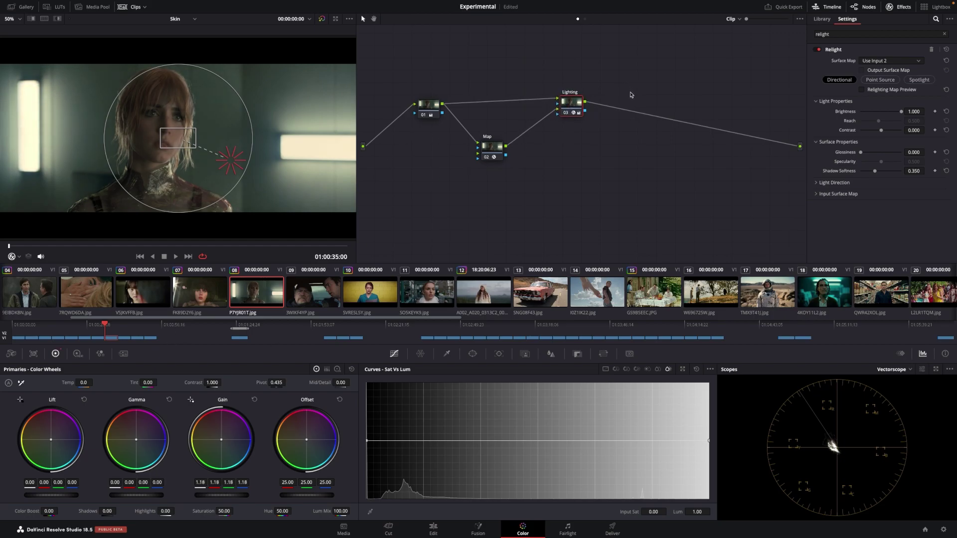
pyautogui.moveTo(232, 160)
pyautogui.mouseDown()
pyautogui.moveTo(134, 202)
pyautogui.moveTo(235, 97)
pyautogui.moveTo(154, 110)
pyautogui.moveTo(131, 96)
pyautogui.moveTo(225, 160)
pyautogui.mouseUp()
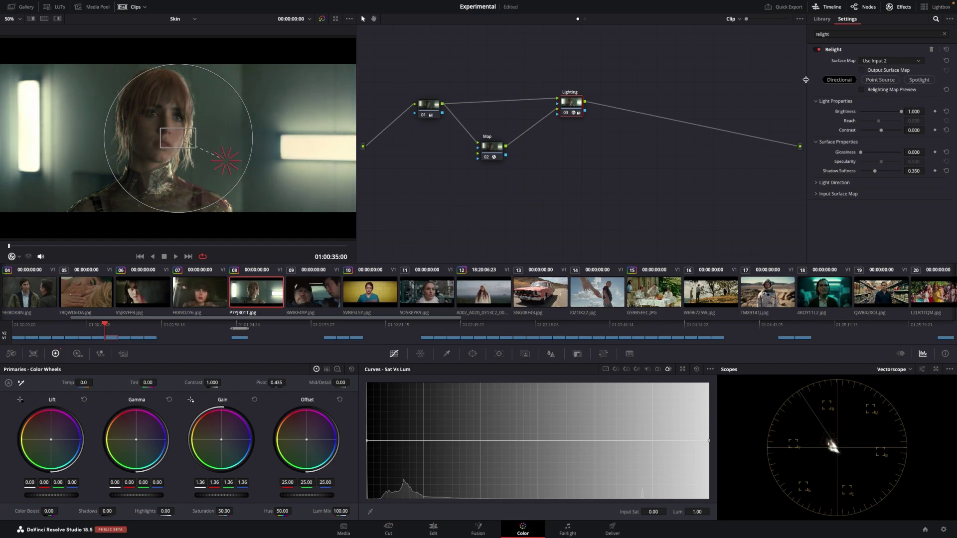
# Toggle Relighting Map Preview while moving the light above and right of the face
pyautogui.click(862, 91)
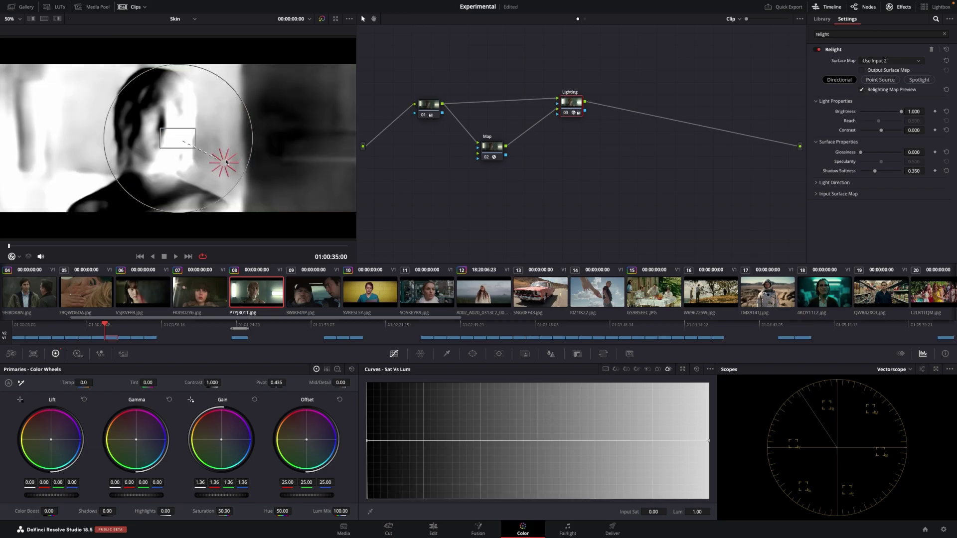
pyautogui.moveTo(116, 108)
pyautogui.mouseDown()
pyautogui.moveTo(184, 76)
pyautogui.moveTo(187, 185)
pyautogui.moveTo(160, 88)
pyautogui.moveTo(245, 133)
pyautogui.mouseUp()
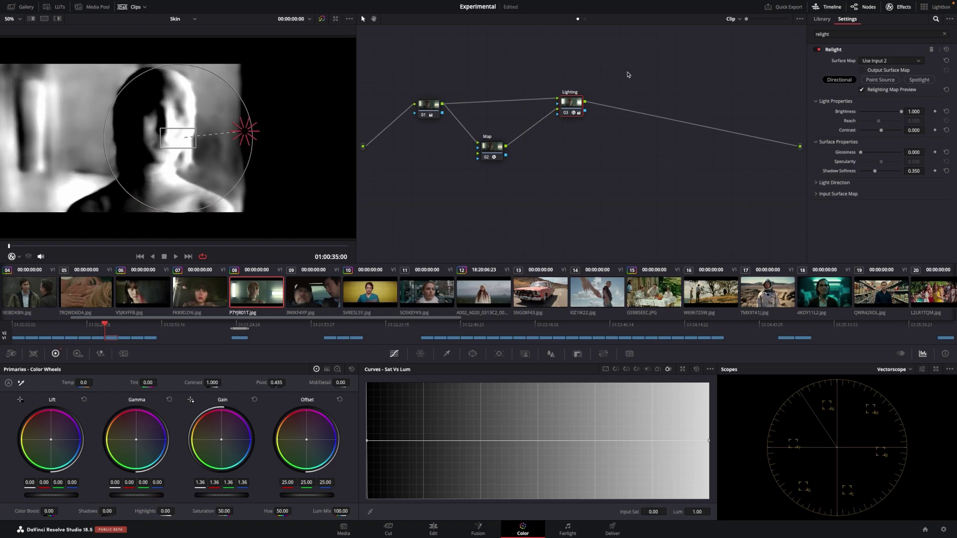
pyautogui.click(861, 90)
pyautogui.moveTo(244, 133); pyautogui.dragTo(228, 112)
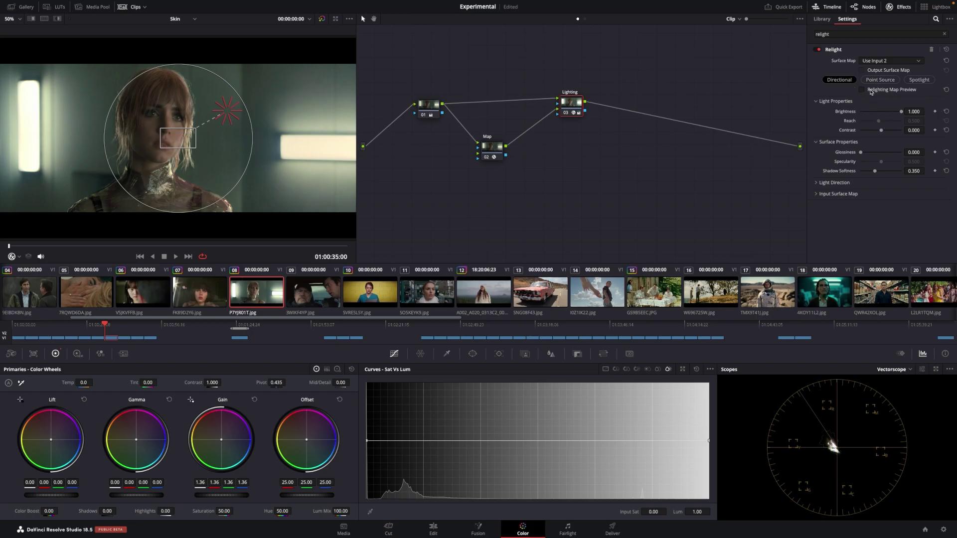
# Show the map preview, lower brightness, fine-tune Azimuth, and test Reinterpret Up/Down
pyautogui.click(864, 90)
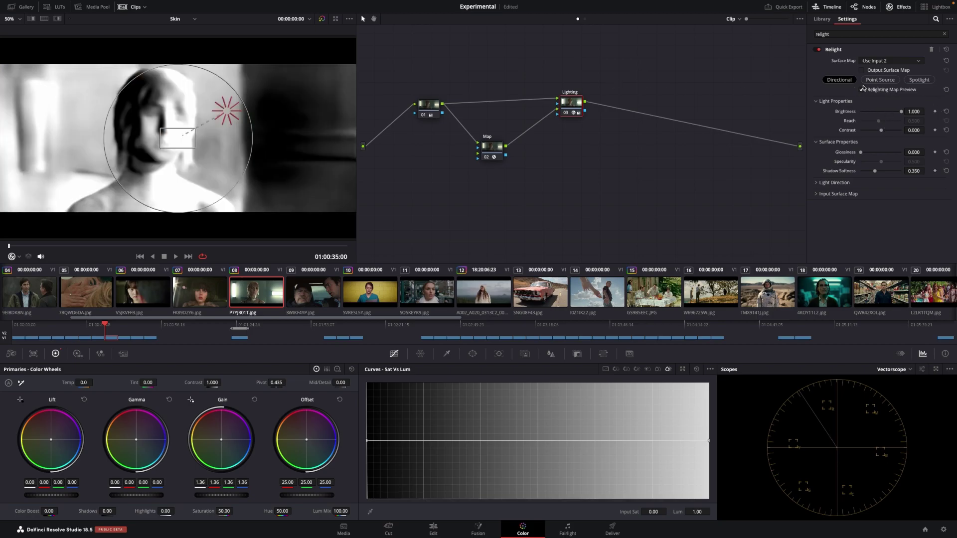
pyautogui.moveTo(901, 111)
pyautogui.mouseDown()
pyautogui.moveTo(886, 111)
pyautogui.moveTo(909, 112)
pyautogui.mouseUp()
pyautogui.click(816, 183)
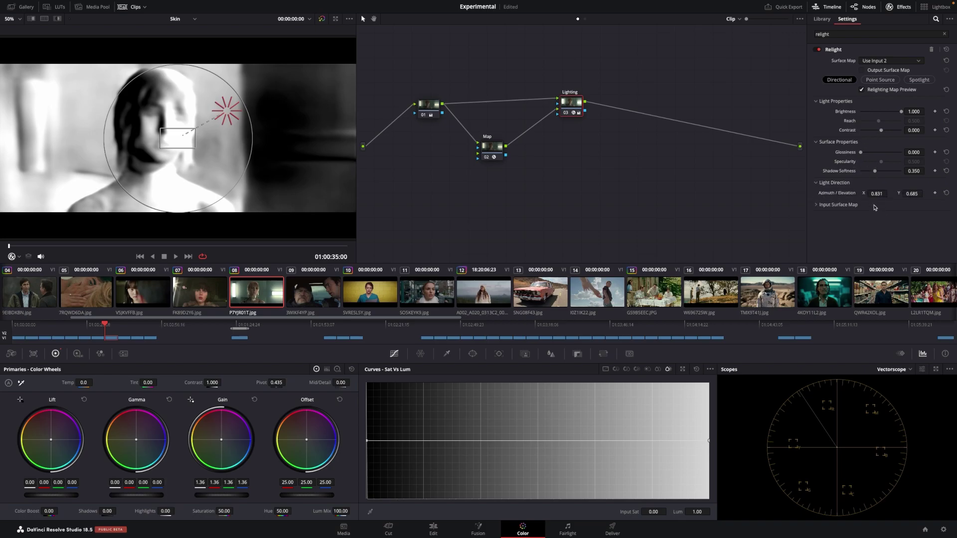
pyautogui.moveTo(877, 194); pyautogui.dragTo(882, 194)
pyautogui.click(817, 205)
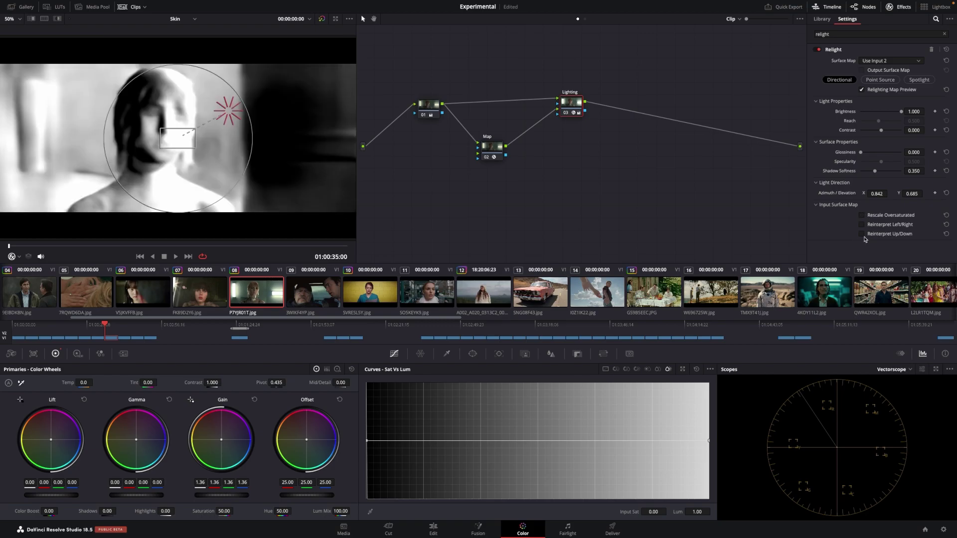
pyautogui.click(862, 235)
pyautogui.click(862, 235)
# Place the light at azimuth 0.927, elevation 0.660, ending with Relighting Map Preview on
pyautogui.moveTo(572, 103); pyautogui.dragTo(574, 105)
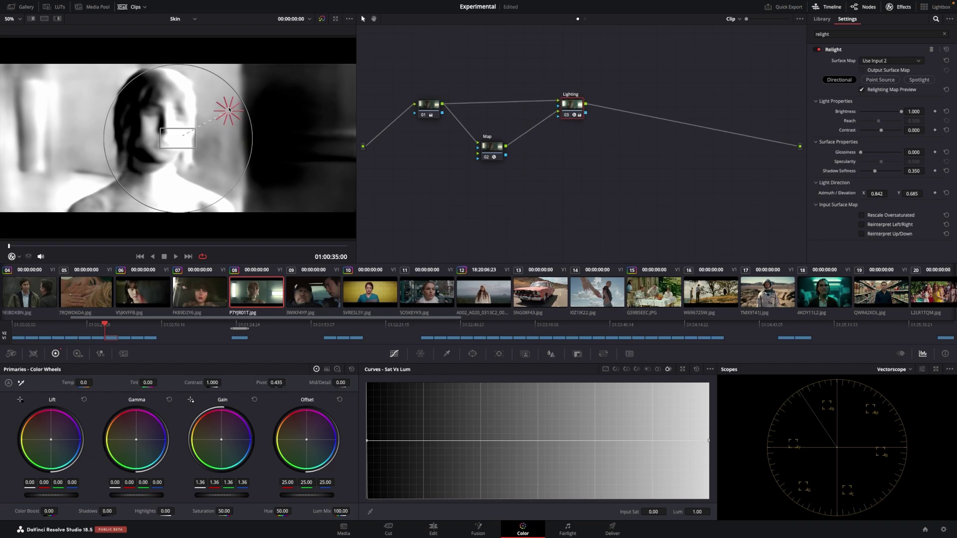
pyautogui.moveTo(226, 111)
pyautogui.mouseDown()
pyautogui.moveTo(231, 90)
pyautogui.moveTo(237, 153)
pyautogui.mouseUp()
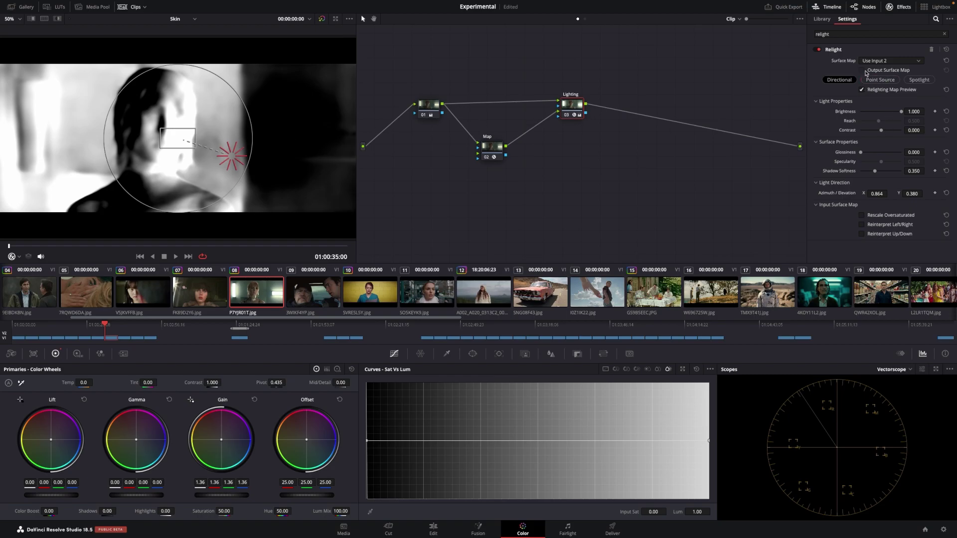
pyautogui.click(862, 90)
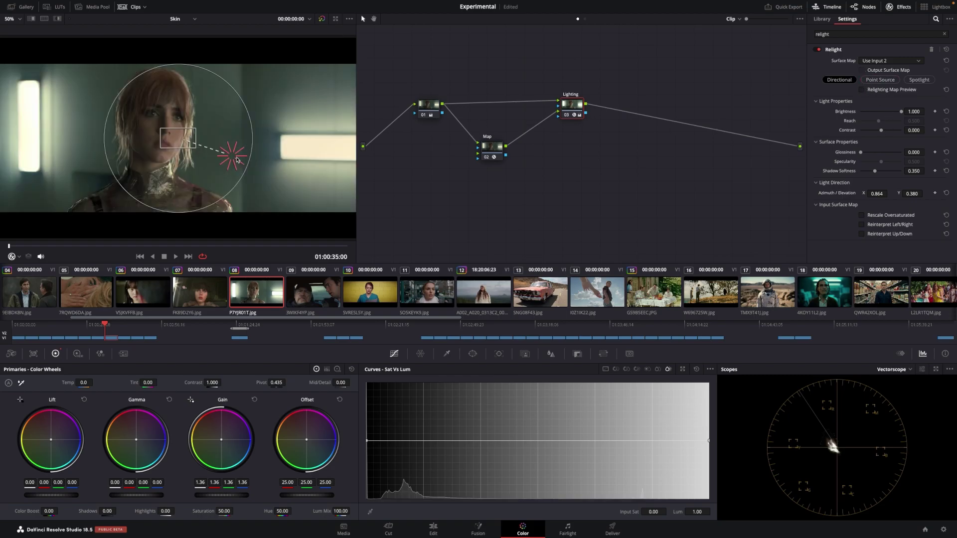
pyautogui.moveTo(231, 155)
pyautogui.mouseDown()
pyautogui.moveTo(186, 174)
pyautogui.moveTo(241, 113)
pyautogui.mouseUp()
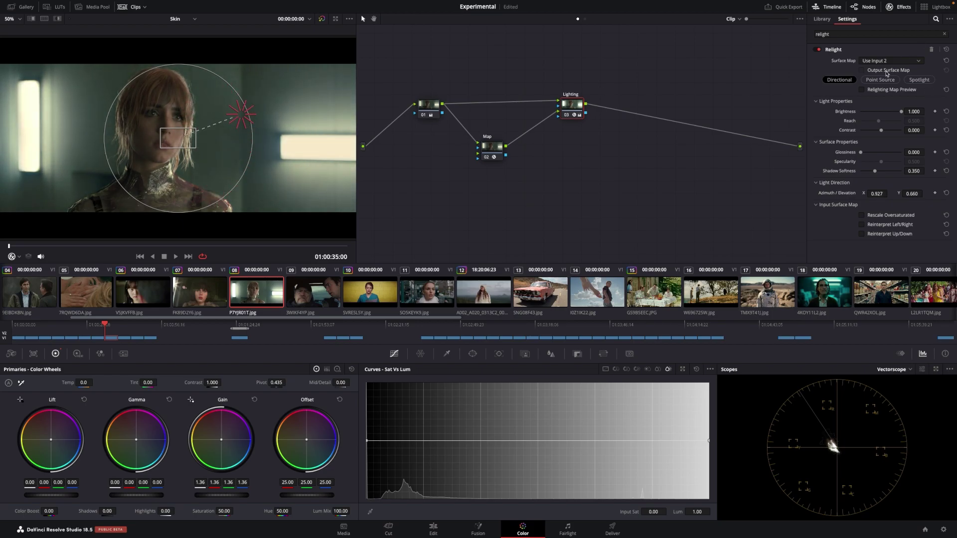
pyautogui.click(862, 90)
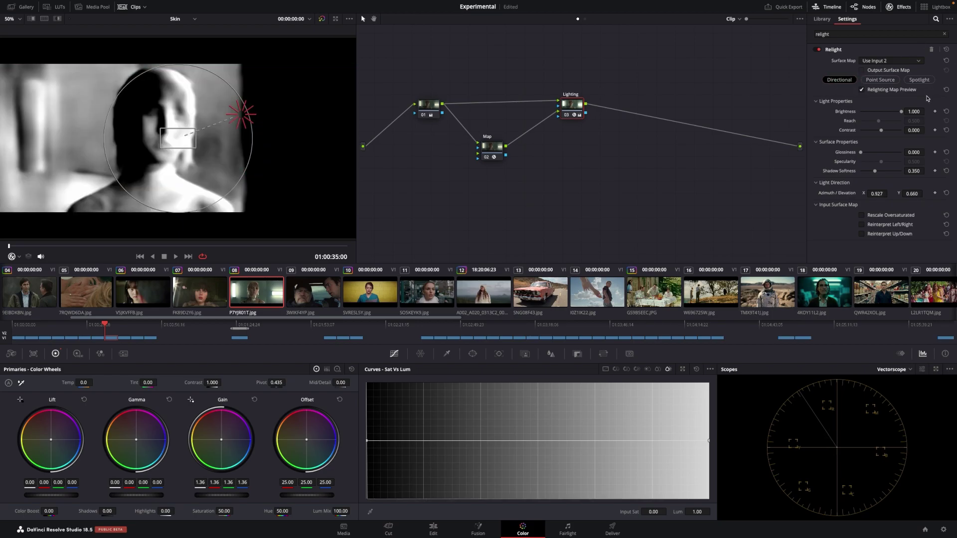
# Switch the relight to a spotlight and aim it across the woman's face
pyautogui.click(919, 80)
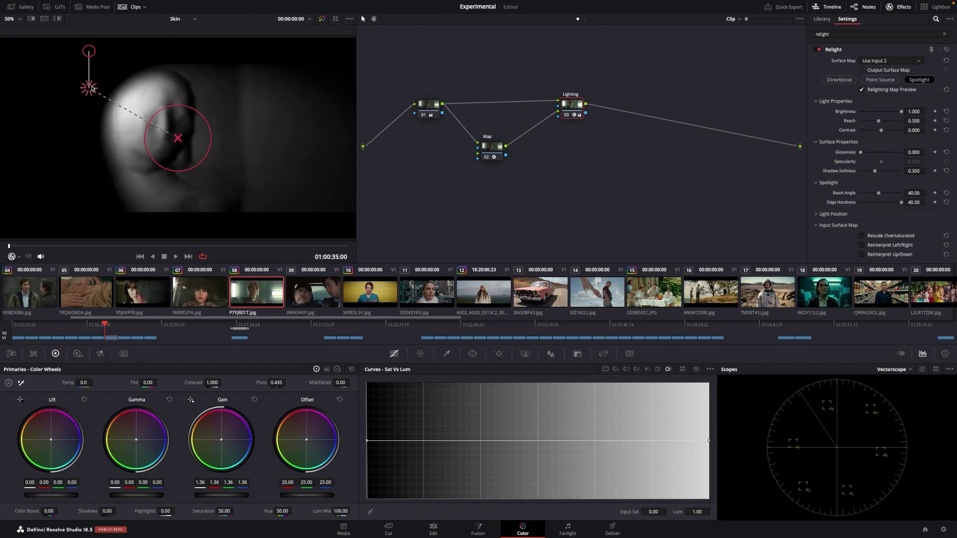
pyautogui.moveTo(89, 88)
pyautogui.mouseDown()
pyautogui.moveTo(267, 189)
pyautogui.moveTo(288, 59)
pyautogui.moveTo(264, 105)
pyautogui.mouseUp()
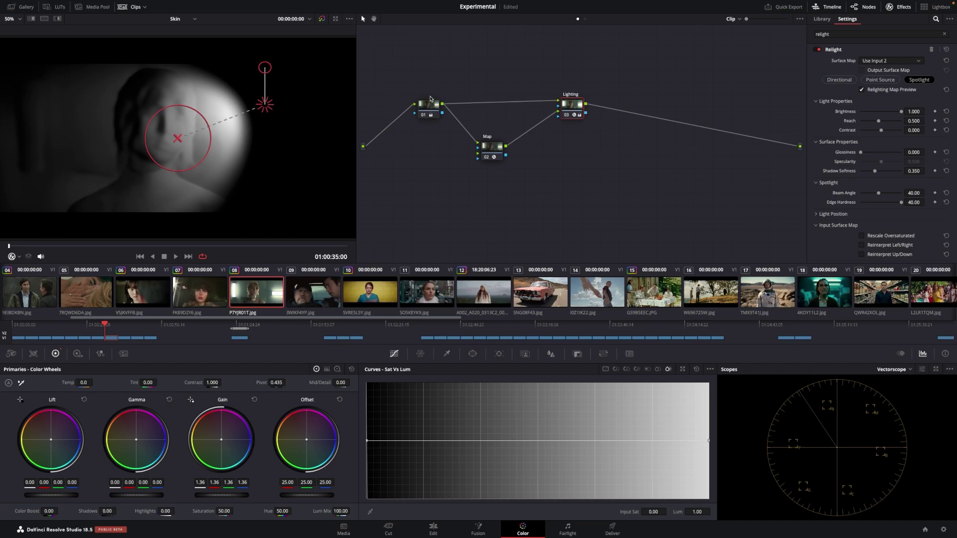
pyautogui.moveTo(571, 108); pyautogui.dragTo(578, 108)
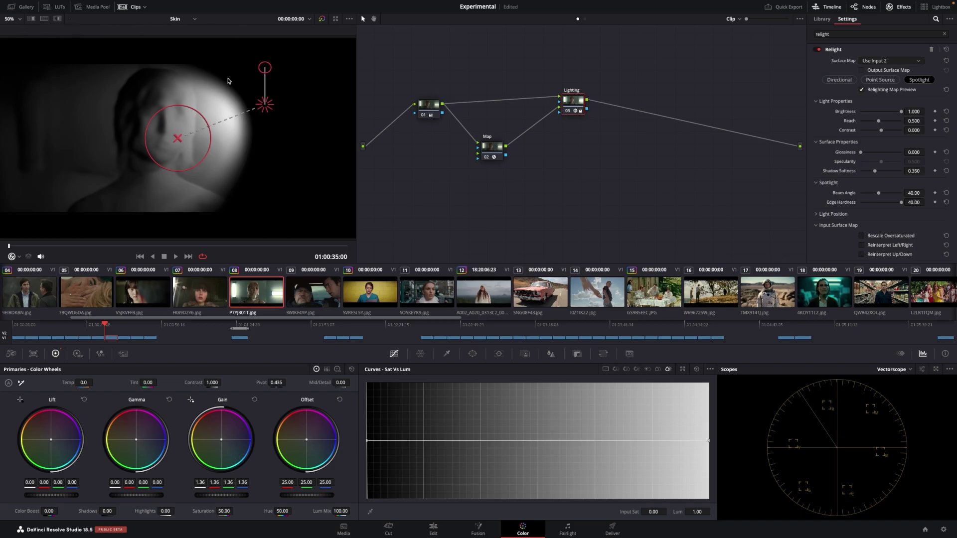
pyautogui.moveTo(265, 104); pyautogui.dragTo(255, 140)
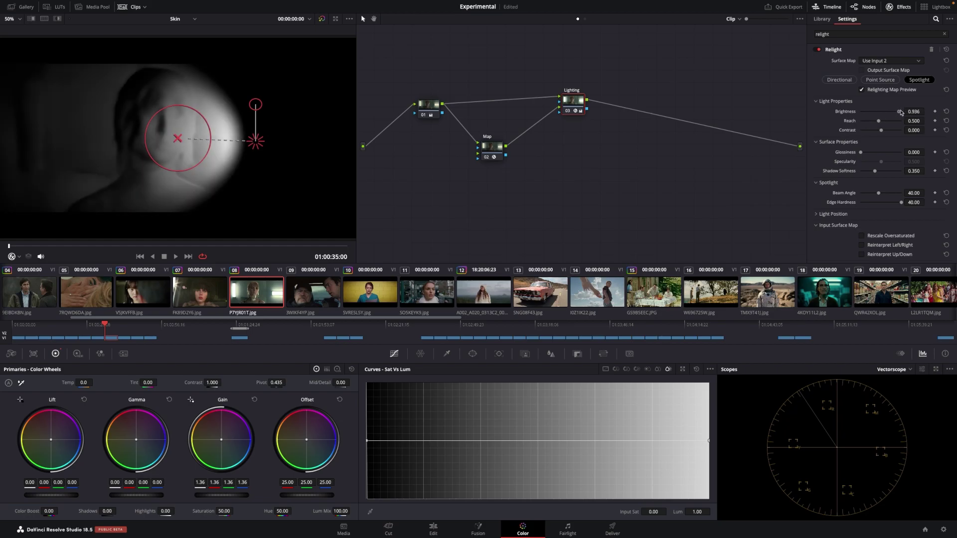
# Set the spotlight's Reach to 0.793 and Contrast to 0.193
pyautogui.moveTo(879, 121)
pyautogui.mouseDown()
pyautogui.moveTo(892, 122)
pyautogui.moveTo(885, 131)
pyautogui.mouseUp()
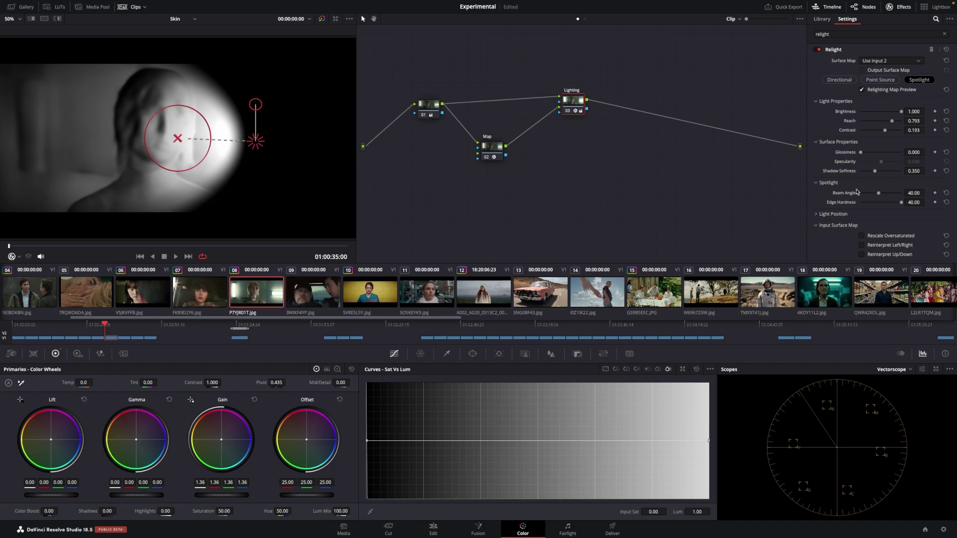
pyautogui.click(817, 216)
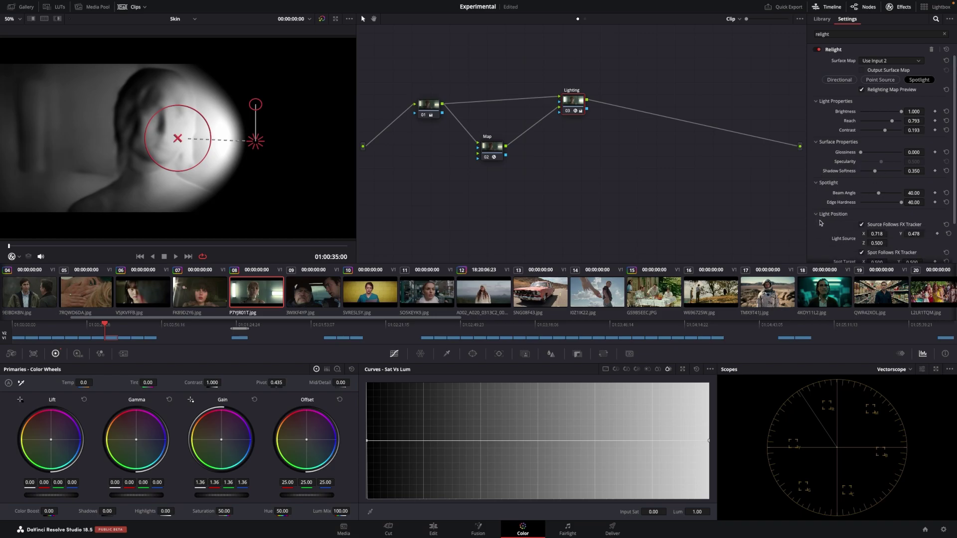
pyautogui.click(821, 217)
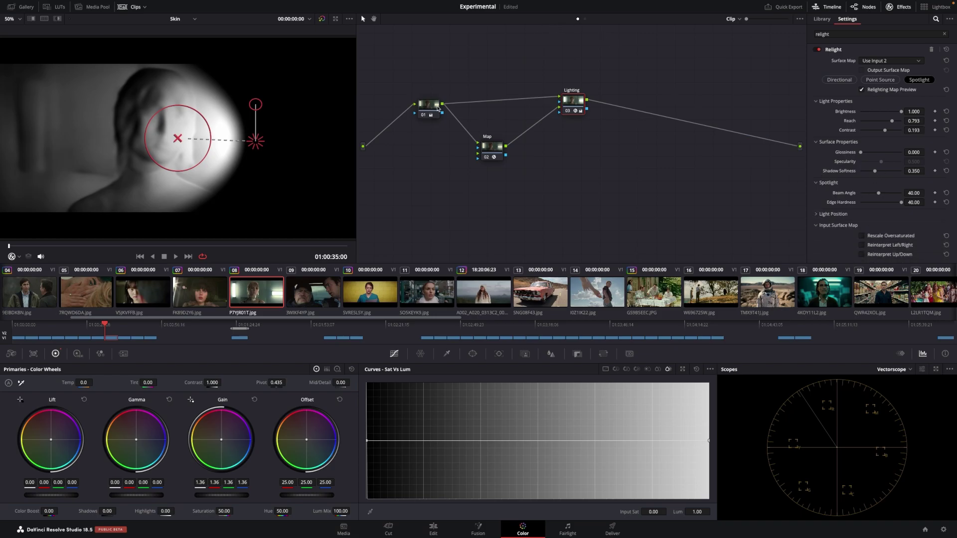
# Turn off Relighting Map Preview and move the spotlight source above the woman's head
pyautogui.click(862, 91)
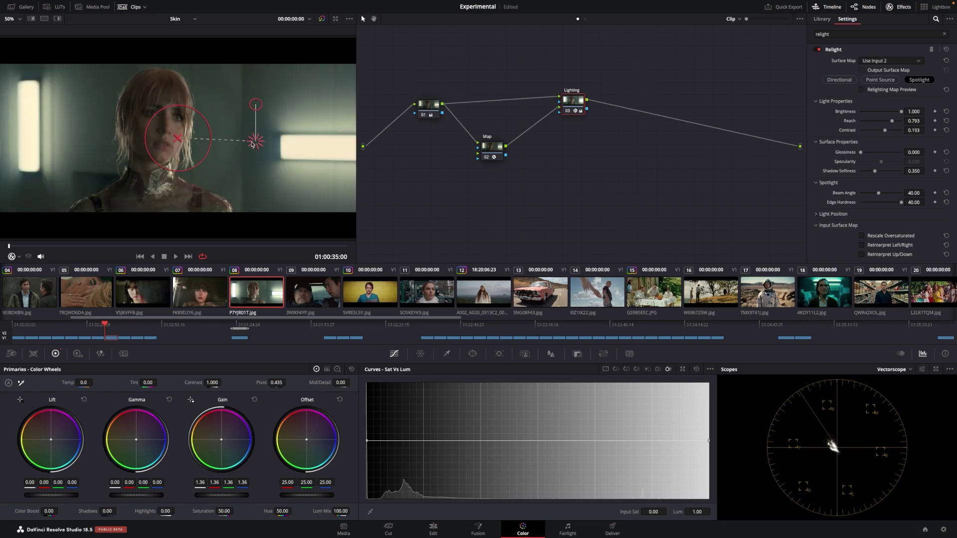
pyautogui.moveTo(256, 141)
pyautogui.mouseDown()
pyautogui.moveTo(174, 166)
pyautogui.moveTo(144, 164)
pyautogui.mouseUp()
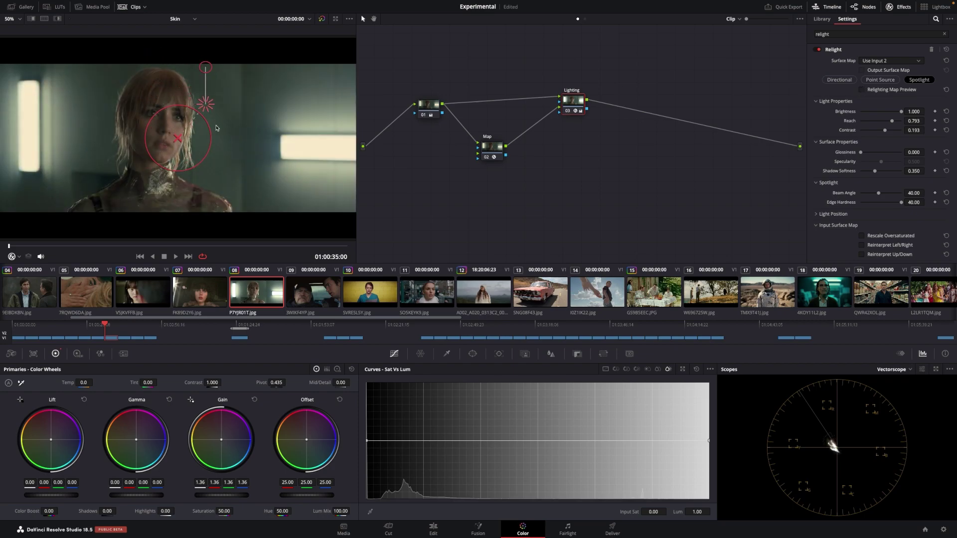